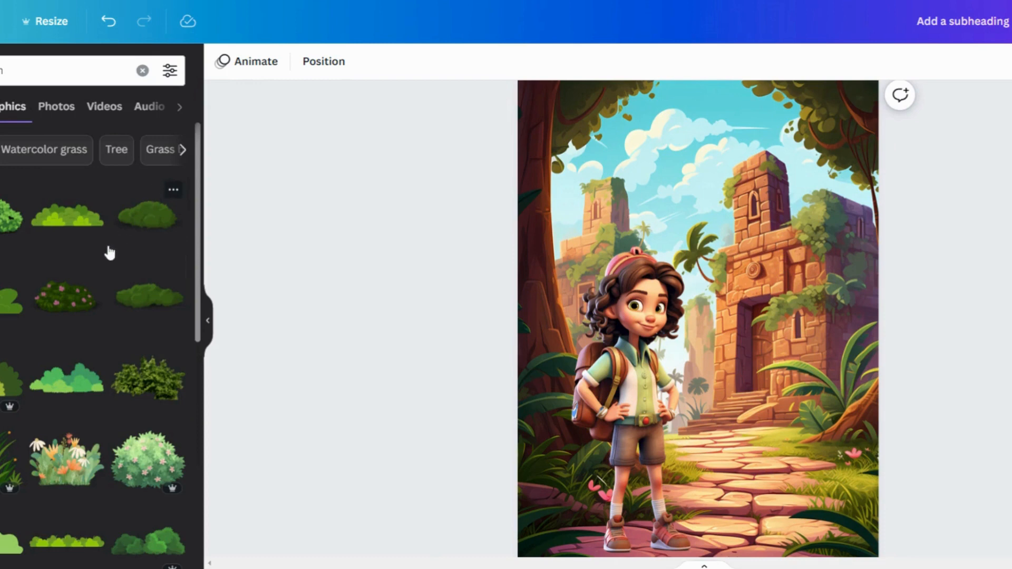
Add a flowering bush graphic and place it at the bottom-left corner of the page
click(69, 301)
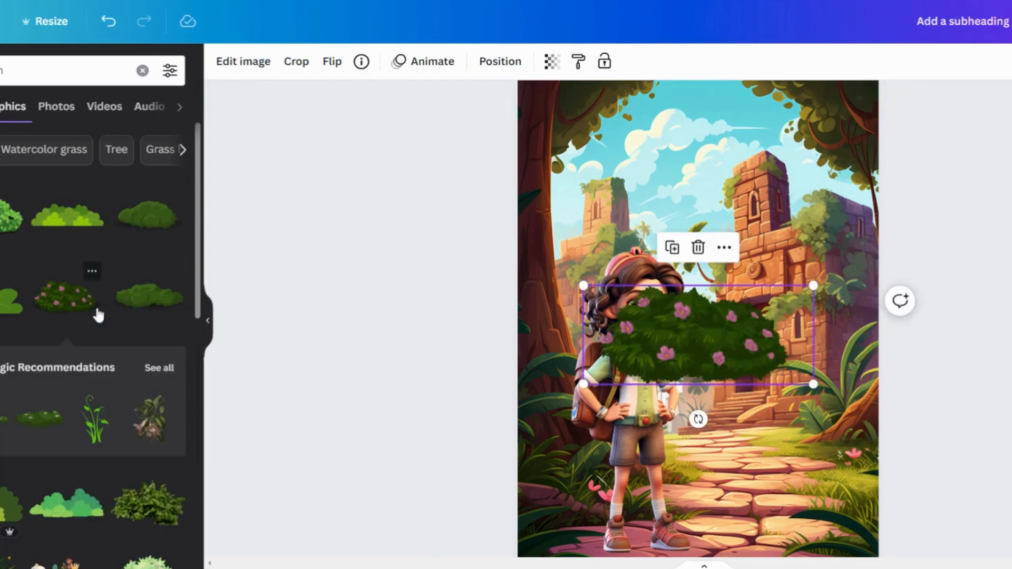
drag(678, 346, 588, 523)
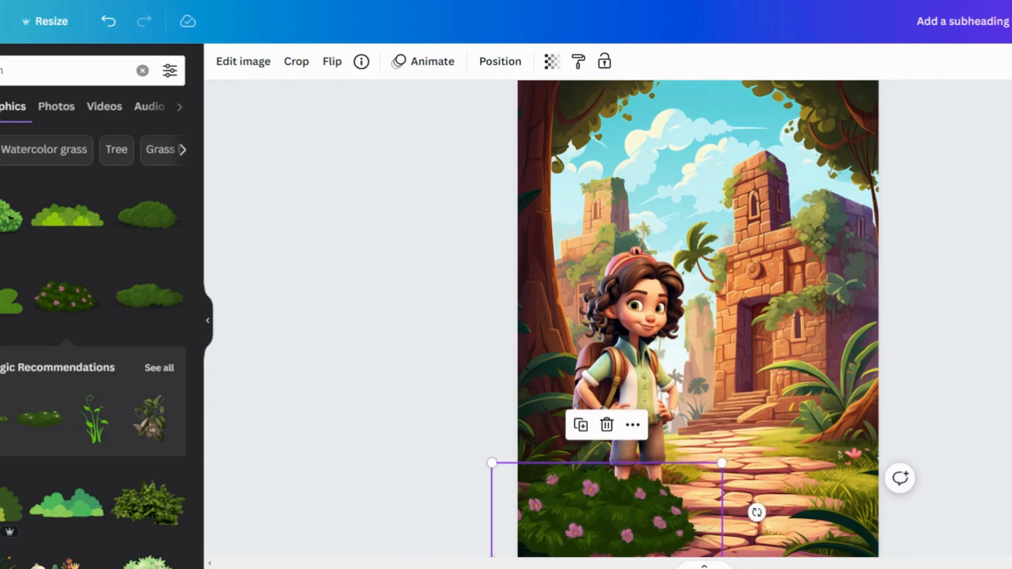
scroll(699, 319, down, 2)
scroll(699, 319, up, 2)
drag(649, 523, 648, 567)
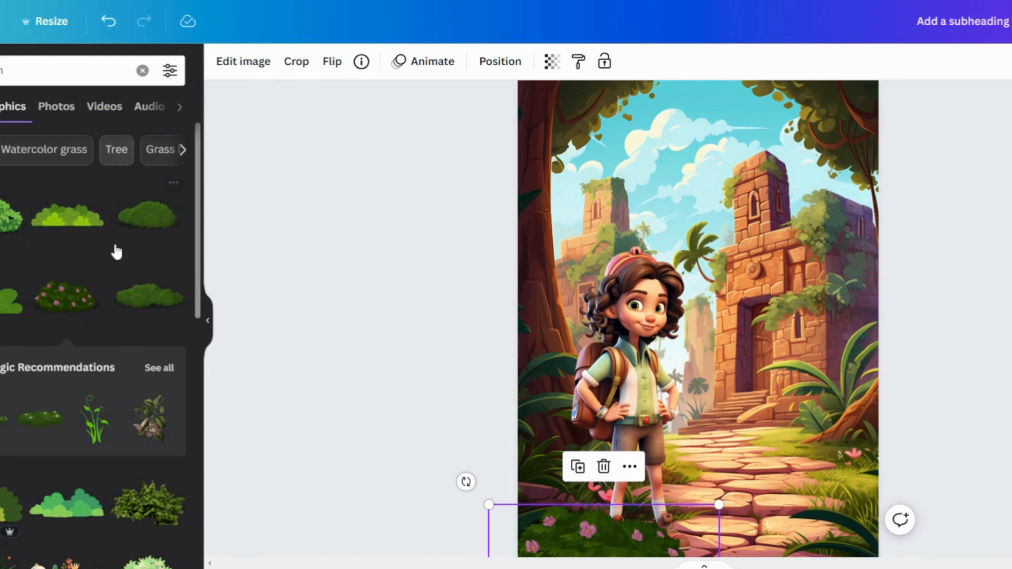
Add a plain green bush at the bottom of the page and move it behind the flowering bush in the layer order
click(149, 297)
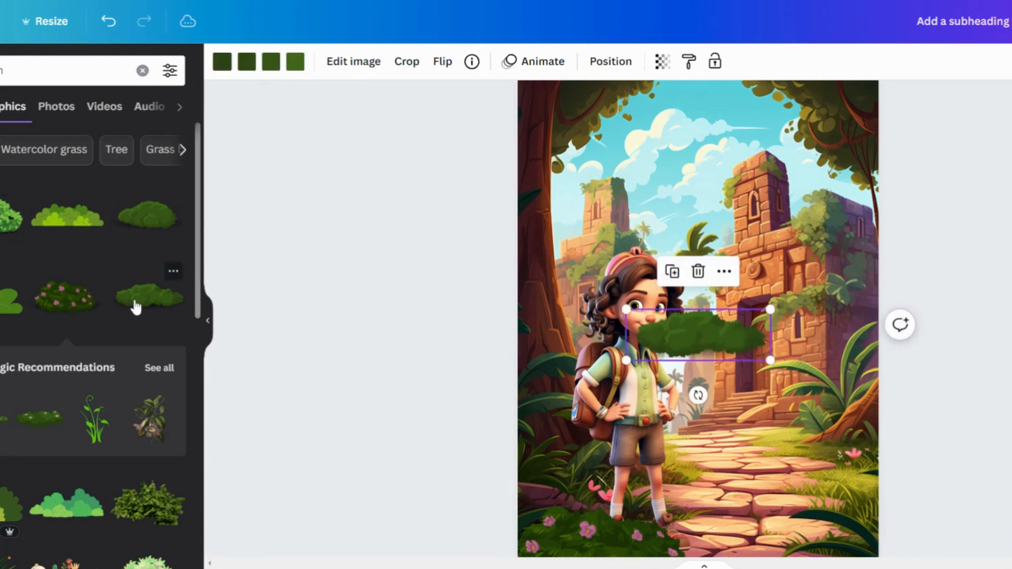
drag(699, 327, 678, 535)
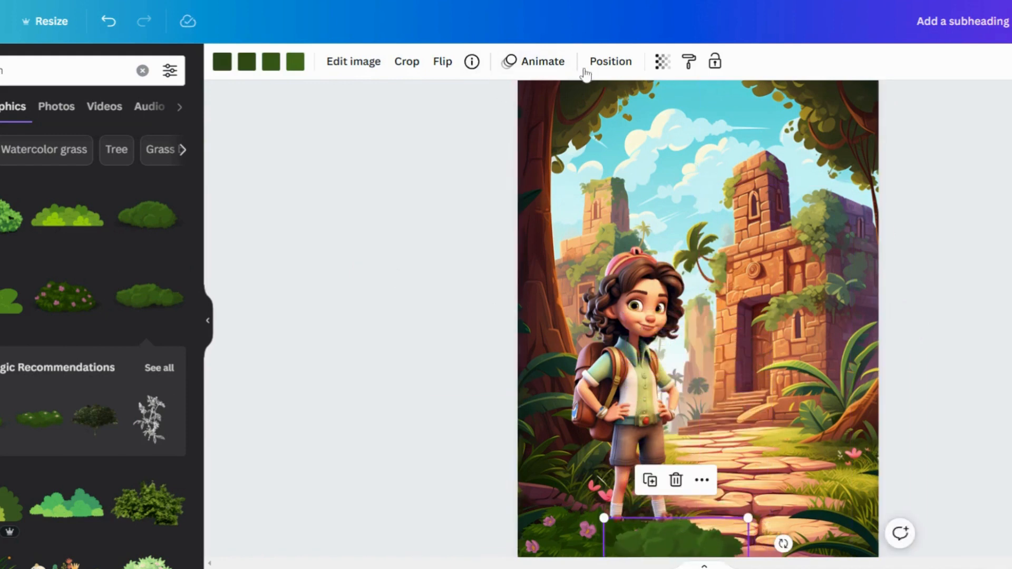
click(601, 63)
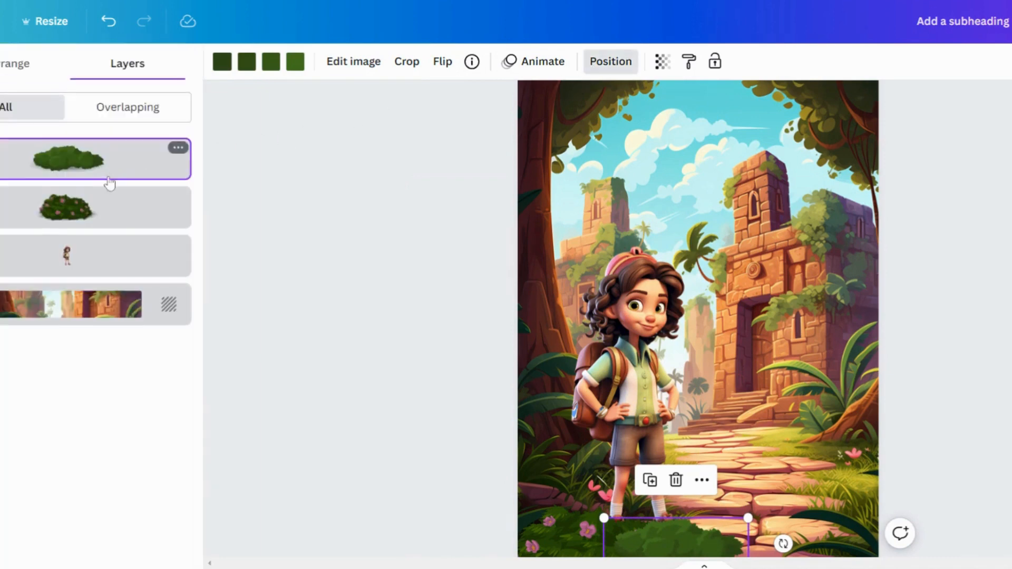
drag(109, 183, 99, 229)
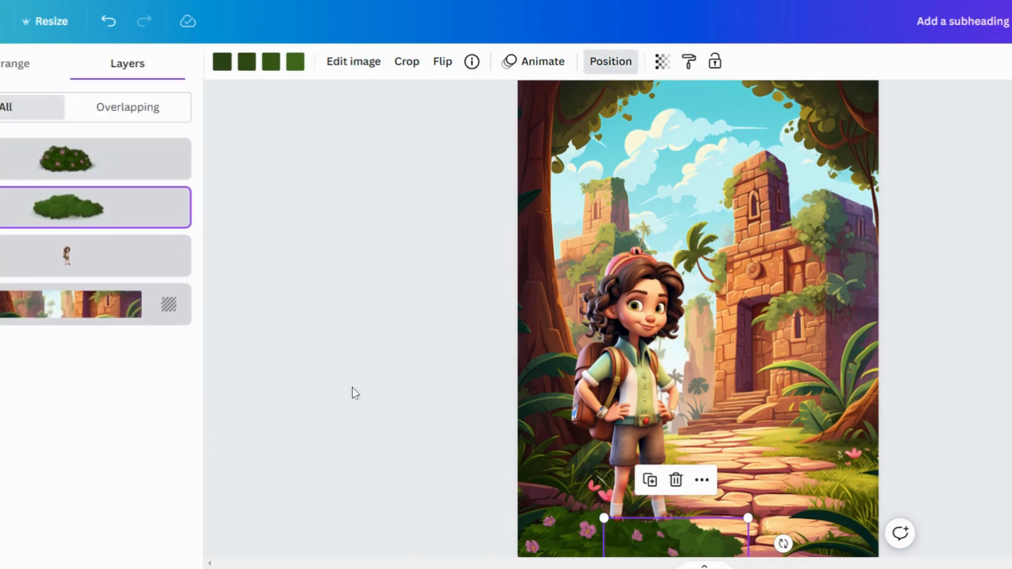
click(392, 394)
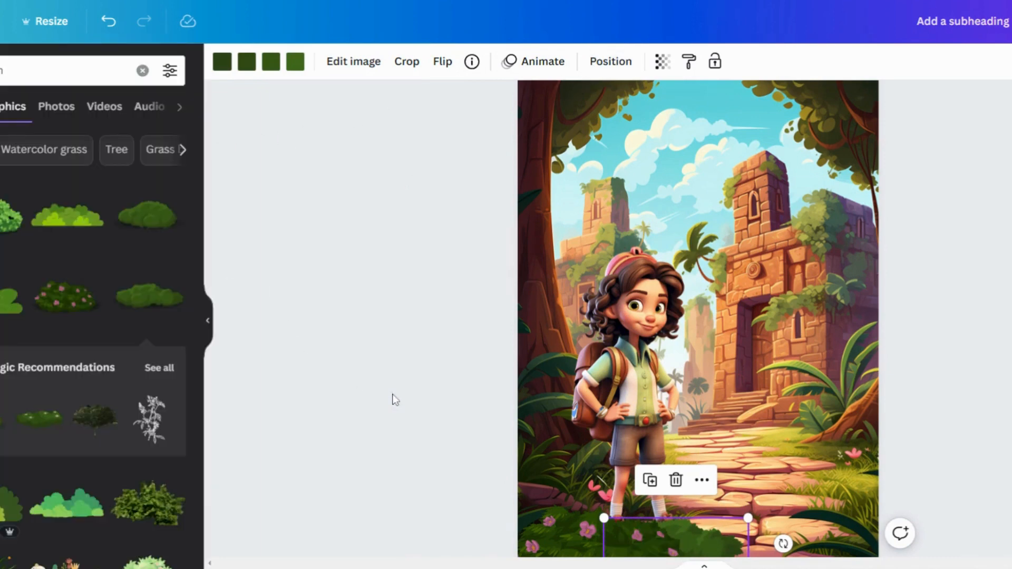
Duplicate the flowering bush and move the copy to the bottom-right corner of the page
click(576, 551)
right_click(576, 543)
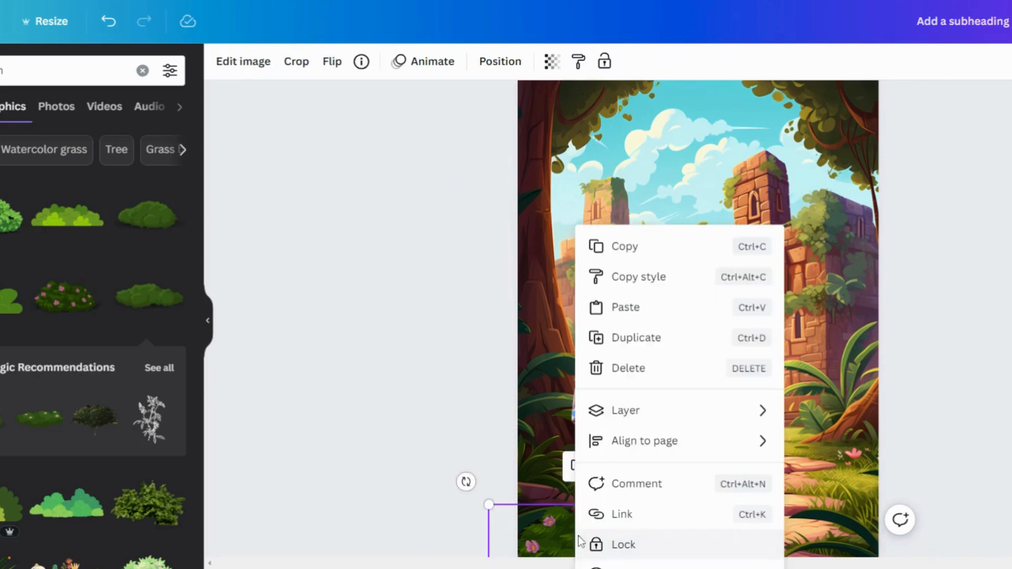
click(635, 342)
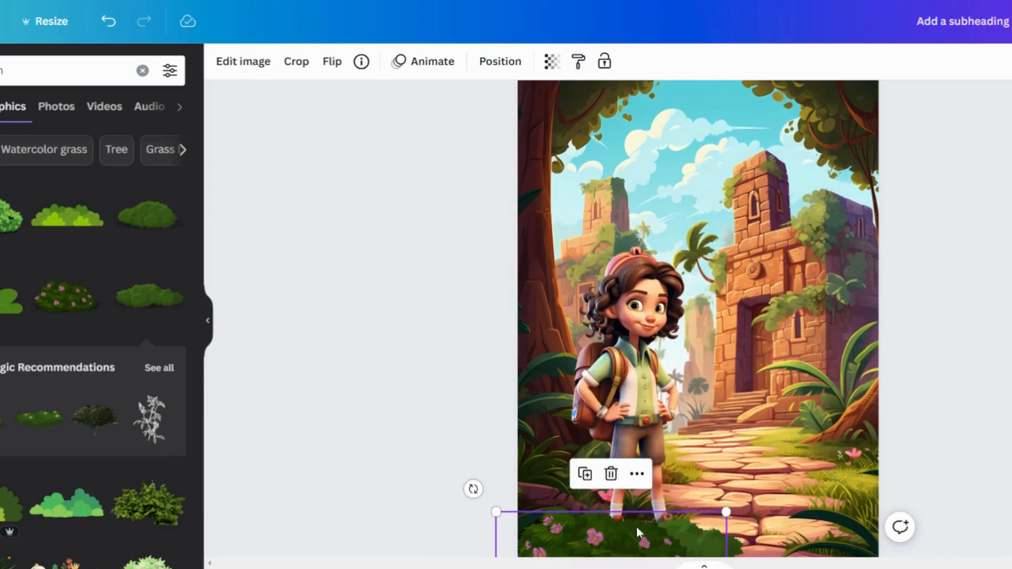
drag(608, 551, 876, 533)
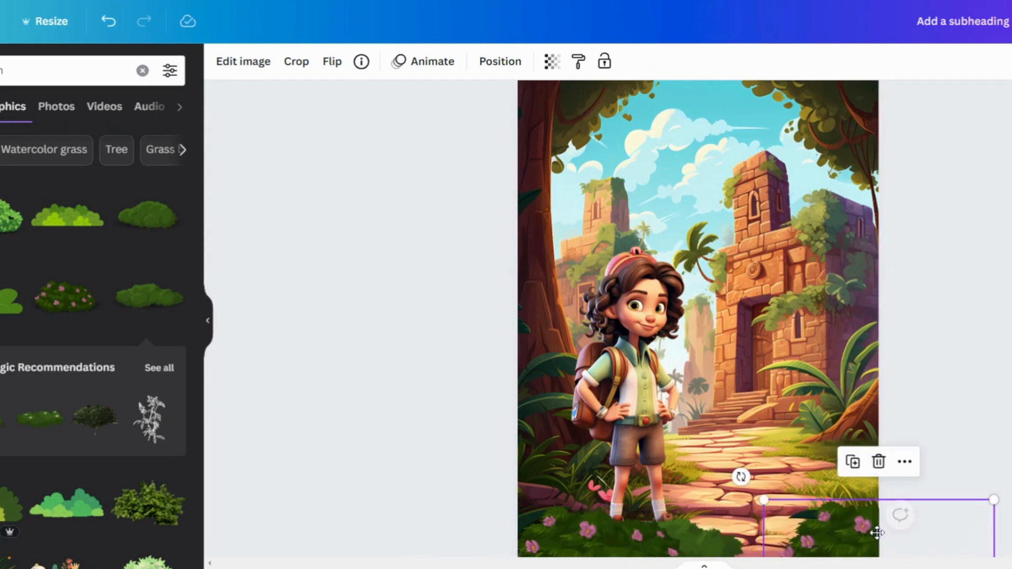
click(378, 440)
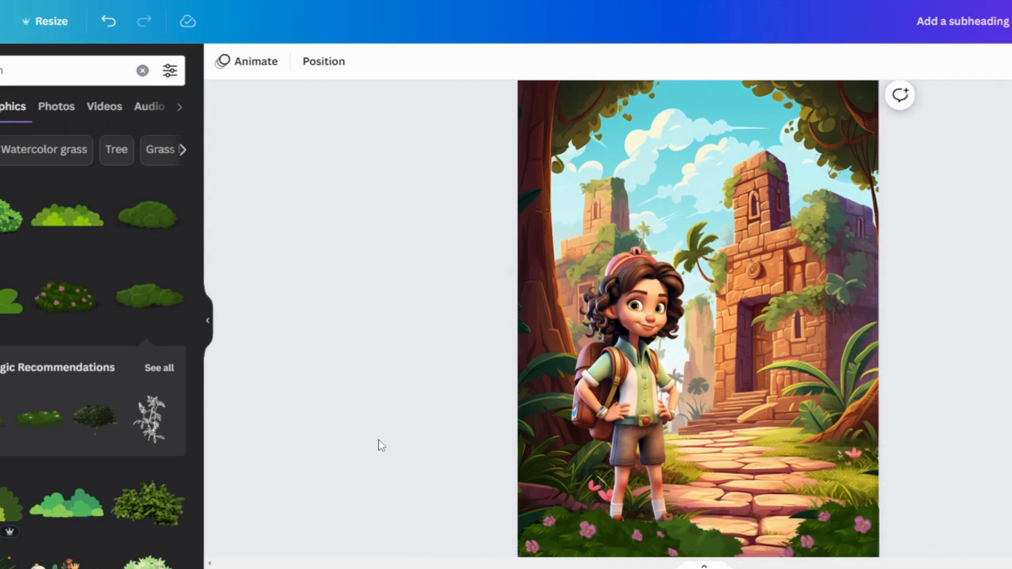
Search the elements for "light" and place a light flare graphic in the sky at the top right
click(142, 71)
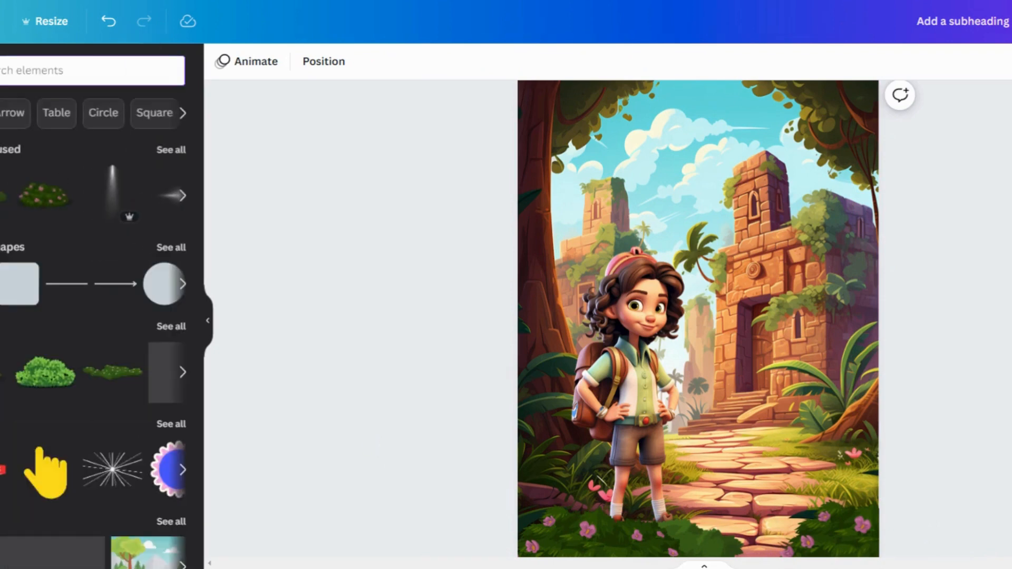
text(light)
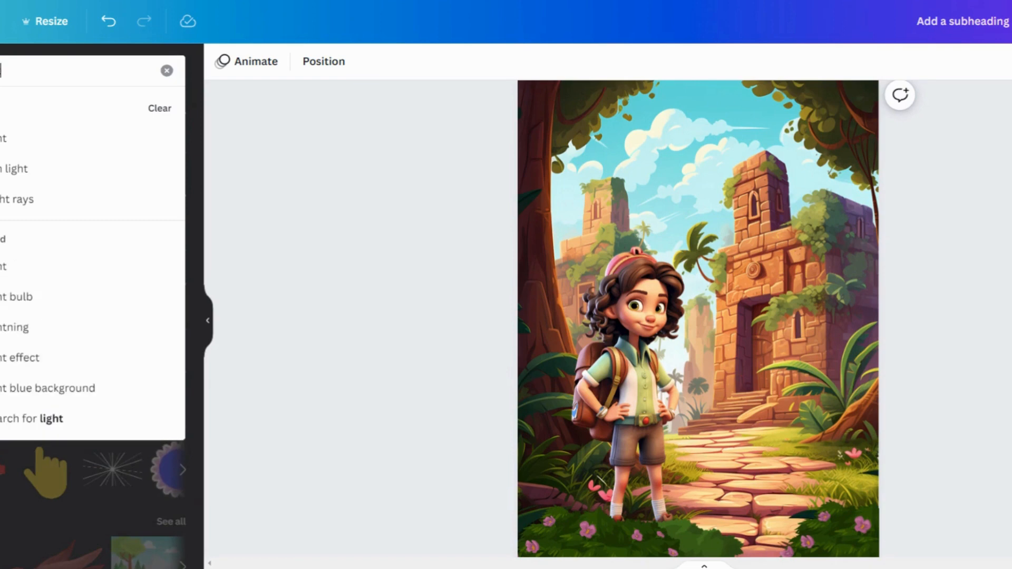
key(Return)
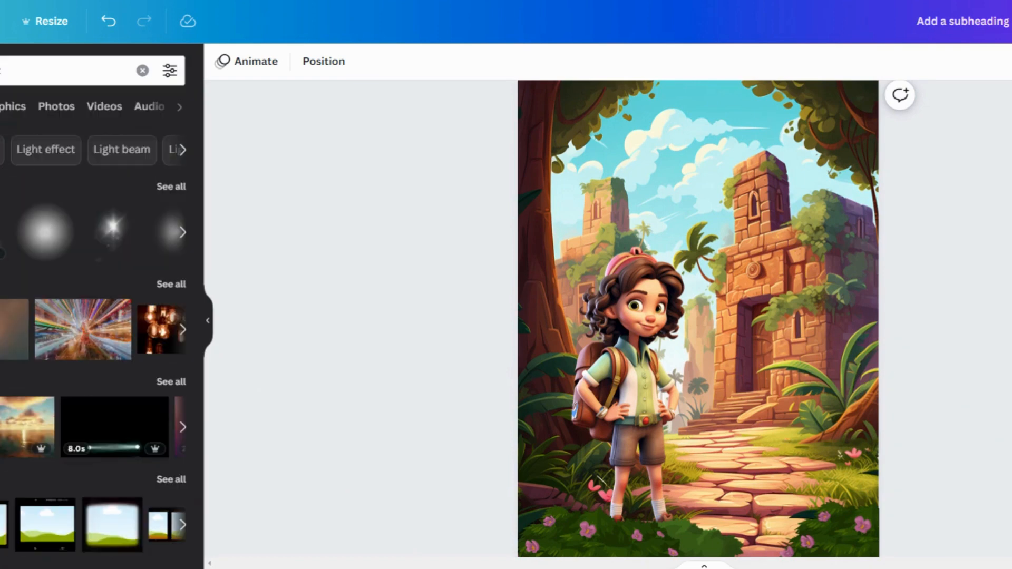
click(172, 190)
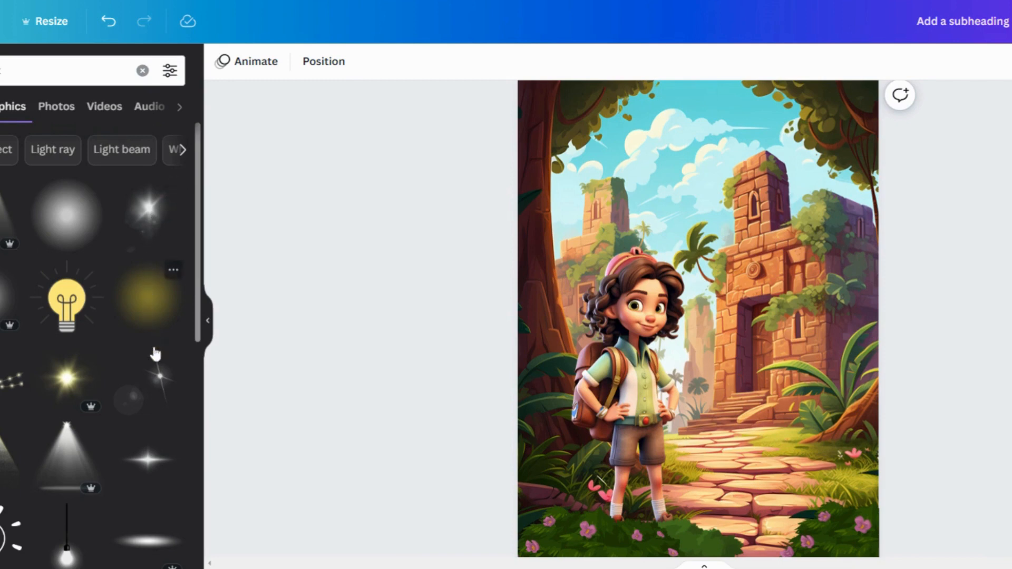
click(151, 466)
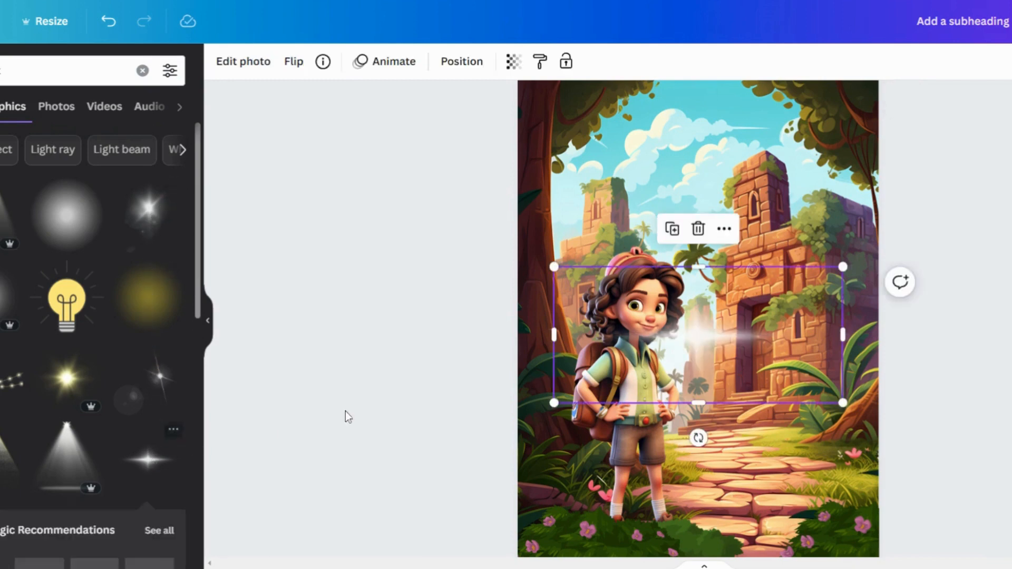
drag(699, 340, 783, 120)
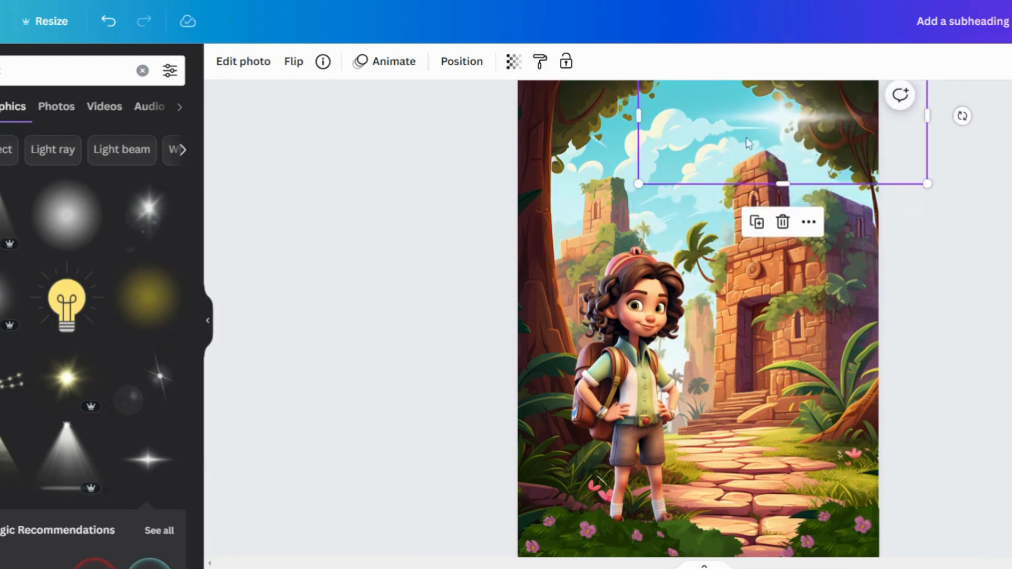
Add a light-beam graphic, rotate it diagonally and position it so it shines down from the sky
scroll(30, 356, down, 5)
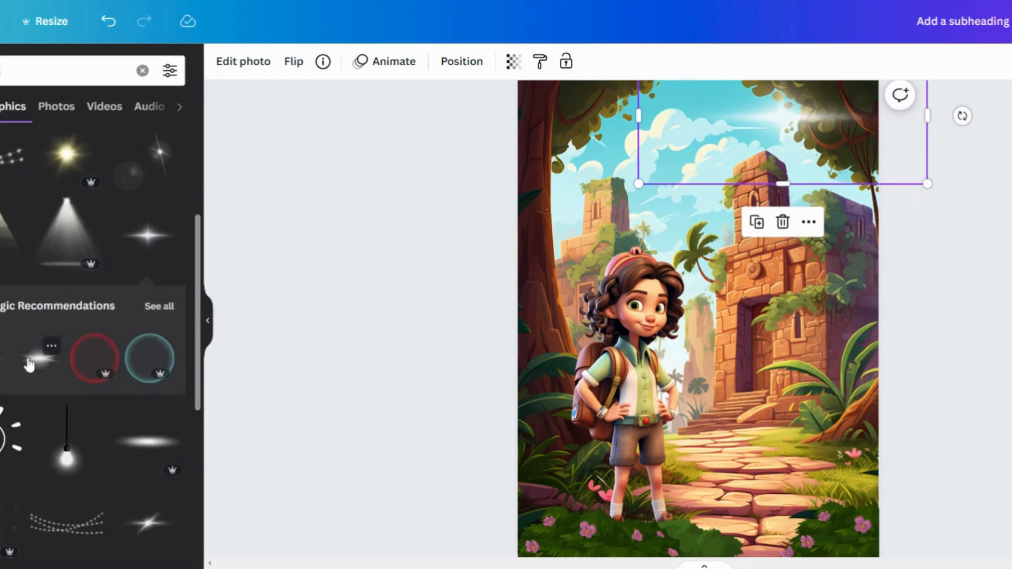
scroll(29, 363, down, 10)
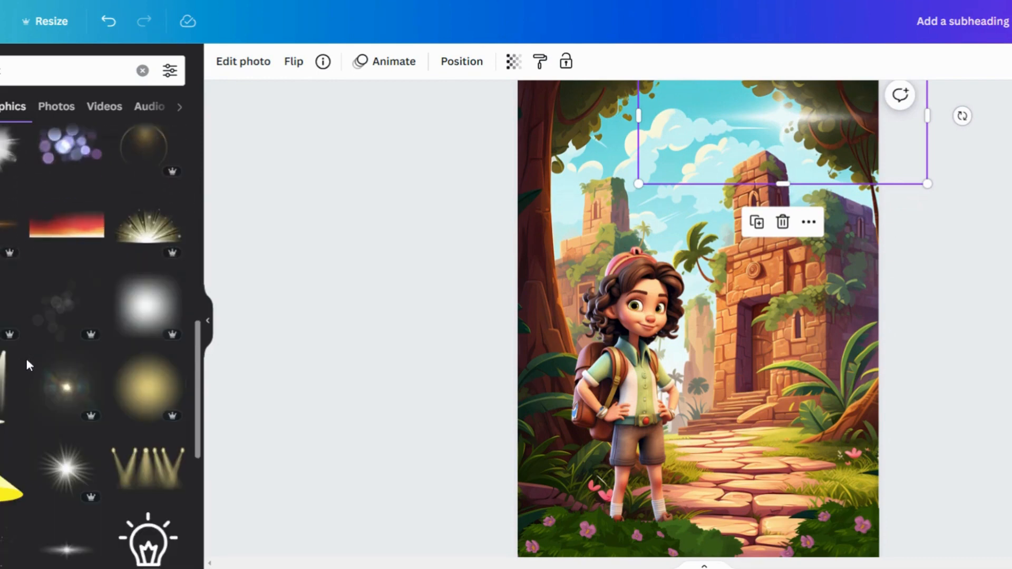
click(3, 309)
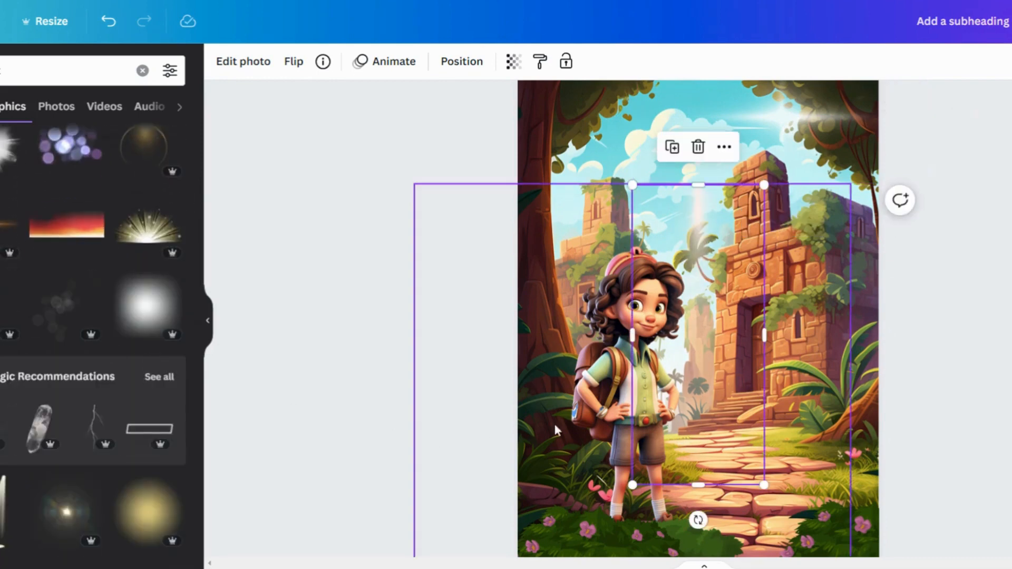
drag(699, 520, 602, 512)
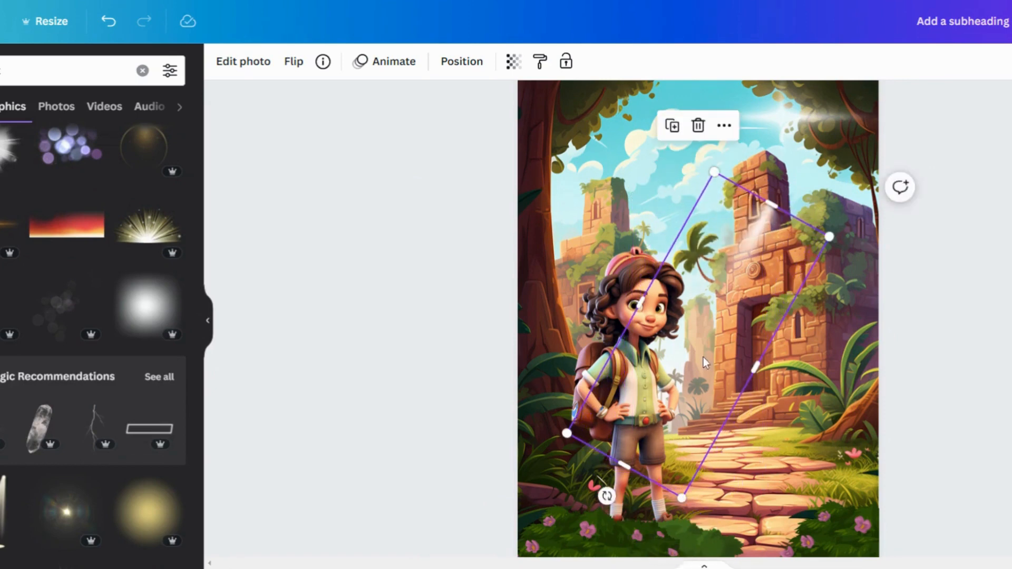
drag(703, 357, 722, 260)
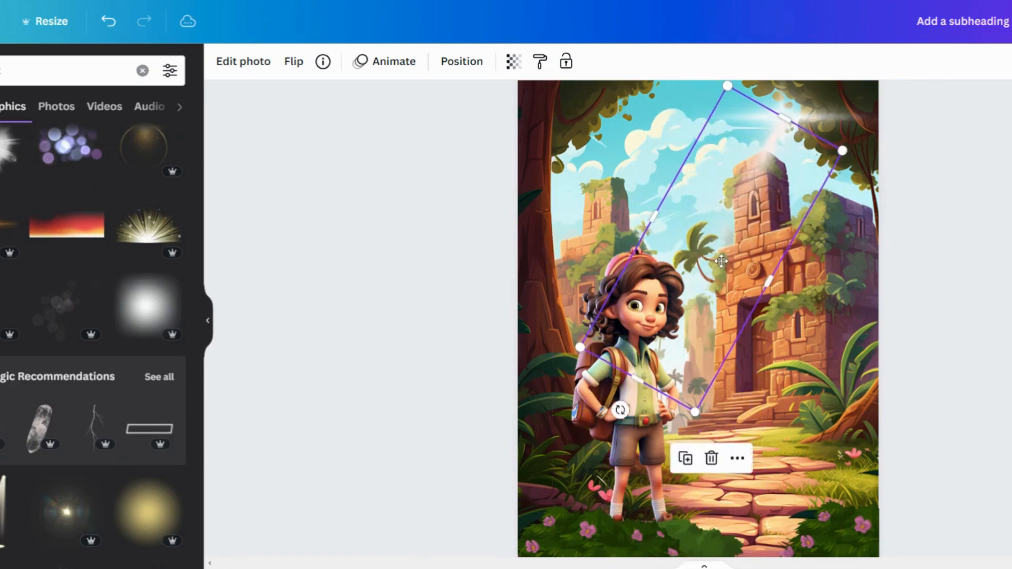
click(447, 343)
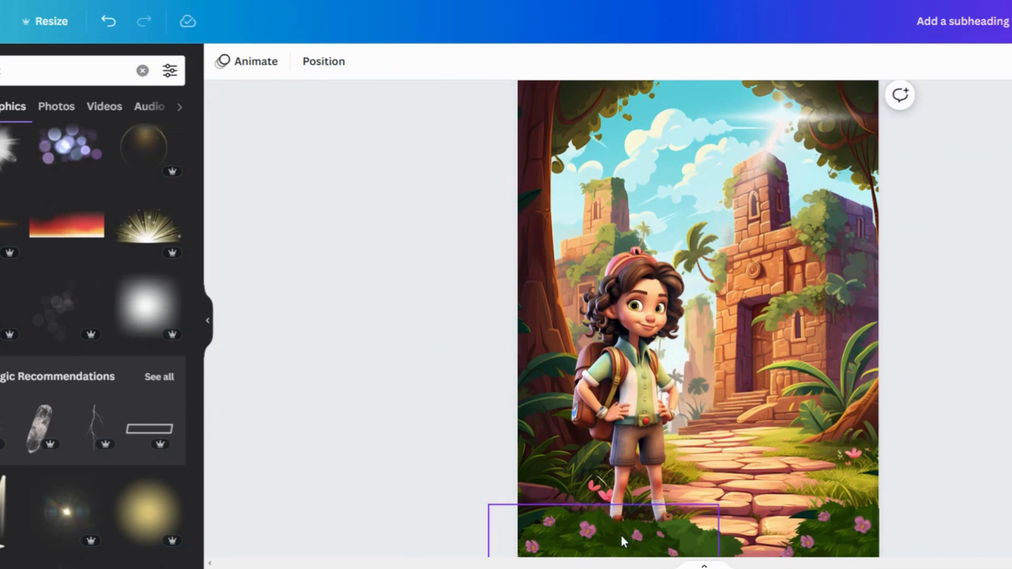
Nudge the bottom-left flowering bush slightly further left and up
drag(585, 548, 548, 531)
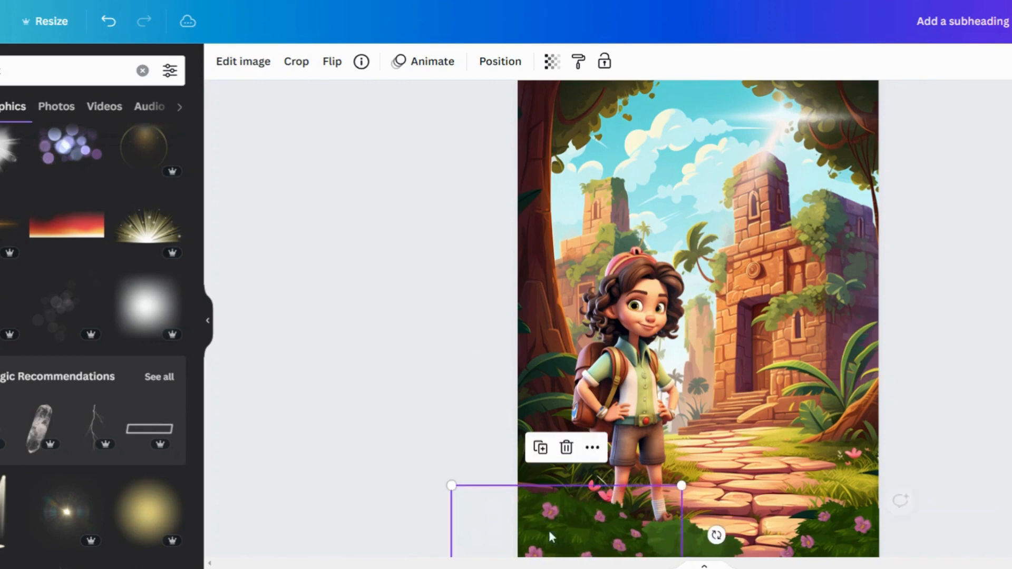
click(699, 556)
click(1003, 405)
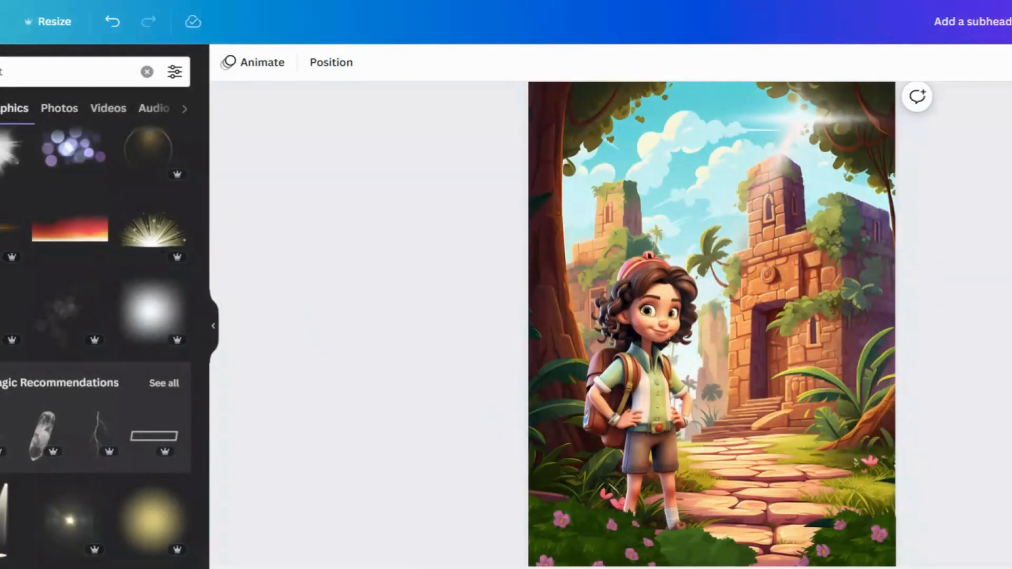
Search the elements for "treasure" and add a gold coin pile, placing it small beside the path on the right
click(1, 72)
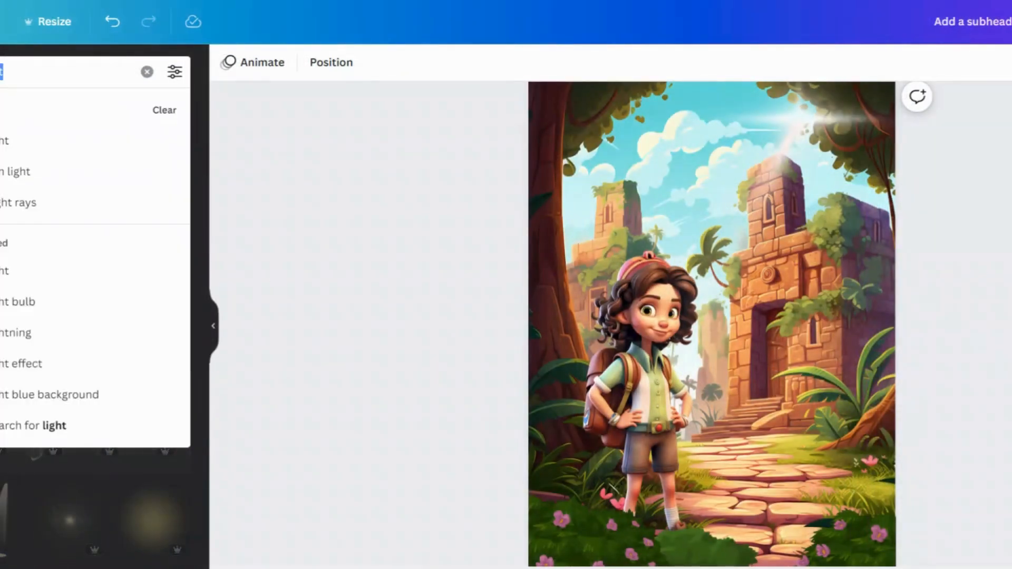
key(BackSpace)
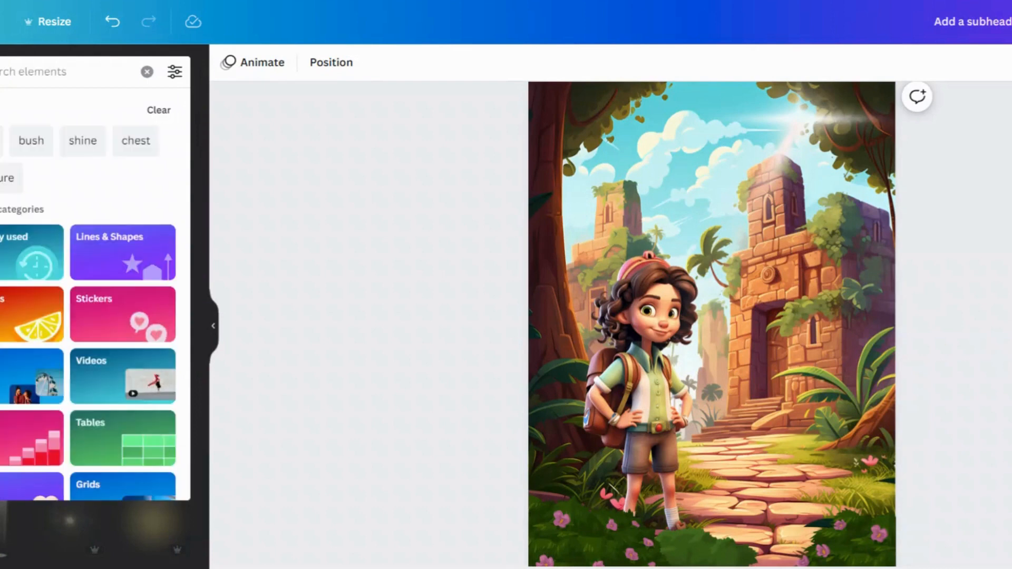
text(treas)
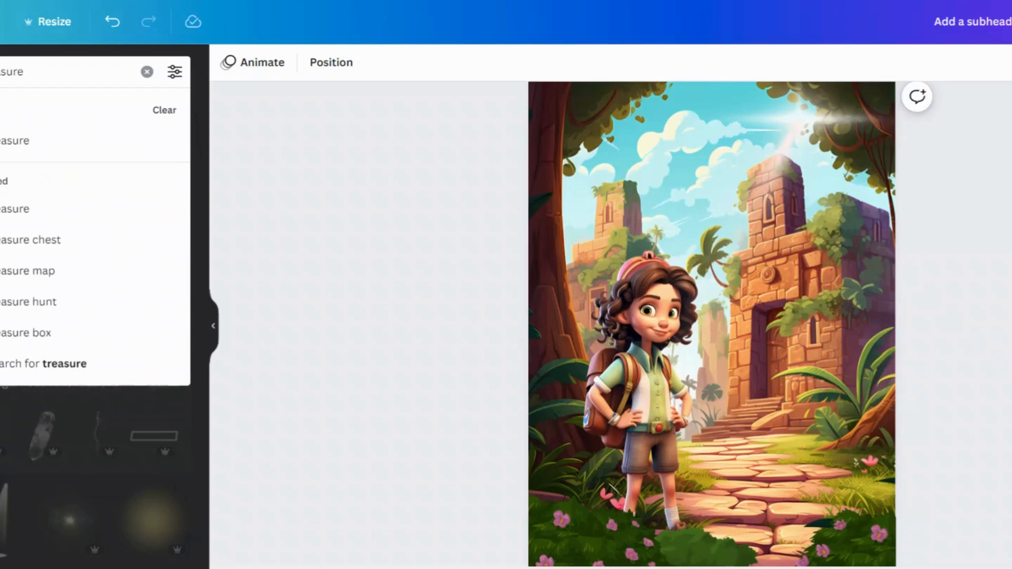
key(Return)
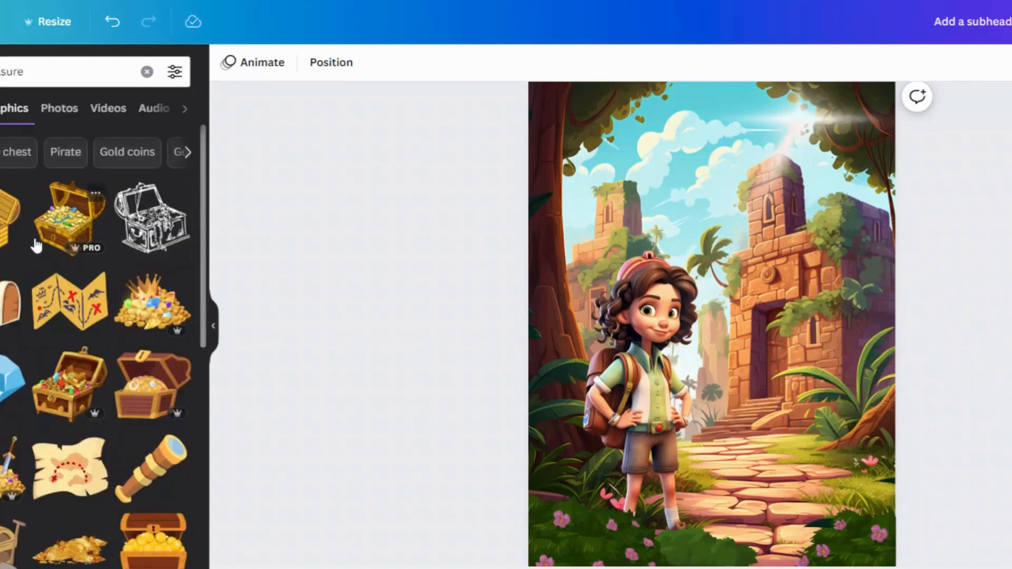
click(140, 312)
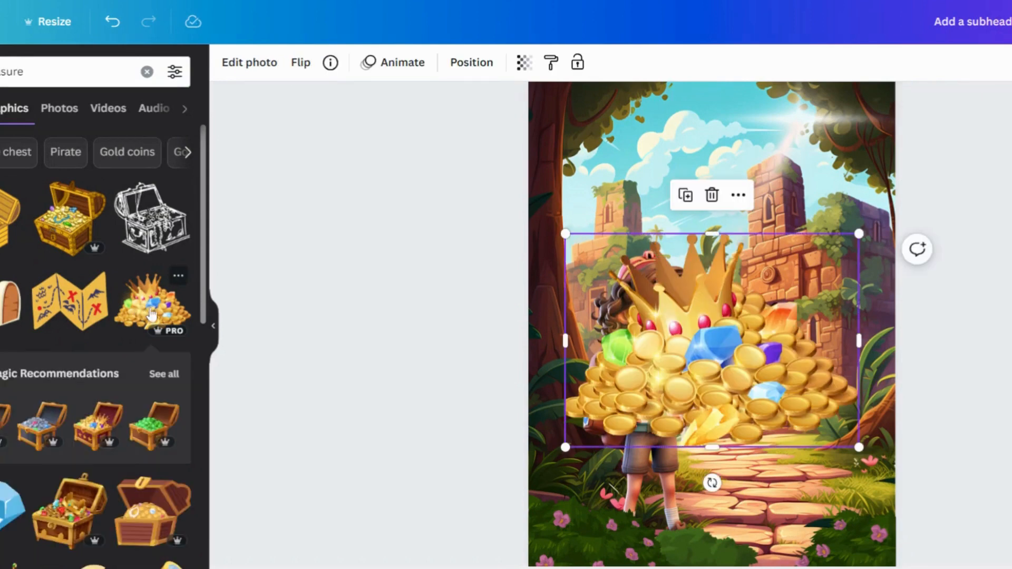
drag(600, 422, 800, 428)
Add an open treasure chest graphic, shrink it and place it on the right side of the path
scroll(103, 325, down, 4)
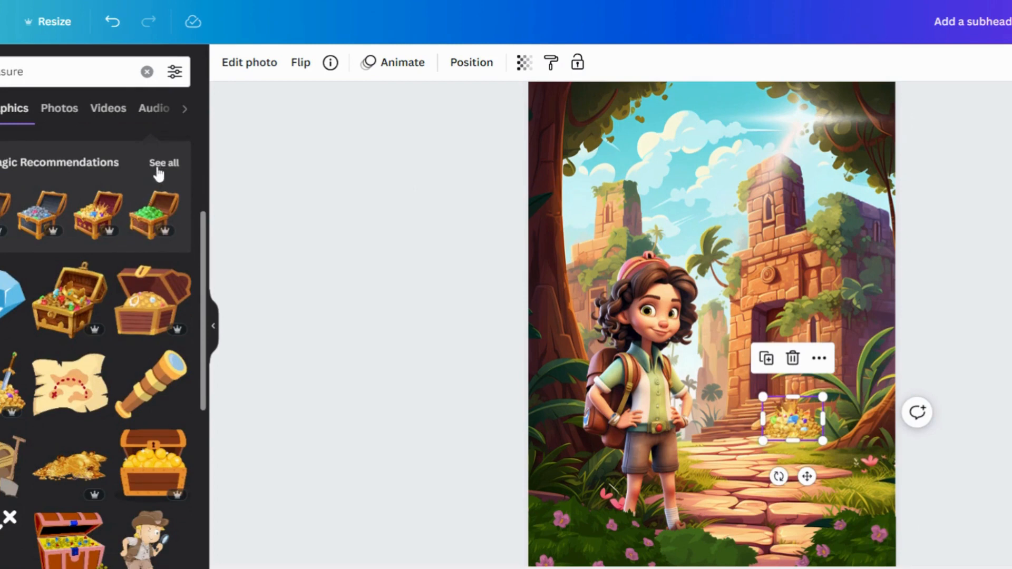
click(98, 216)
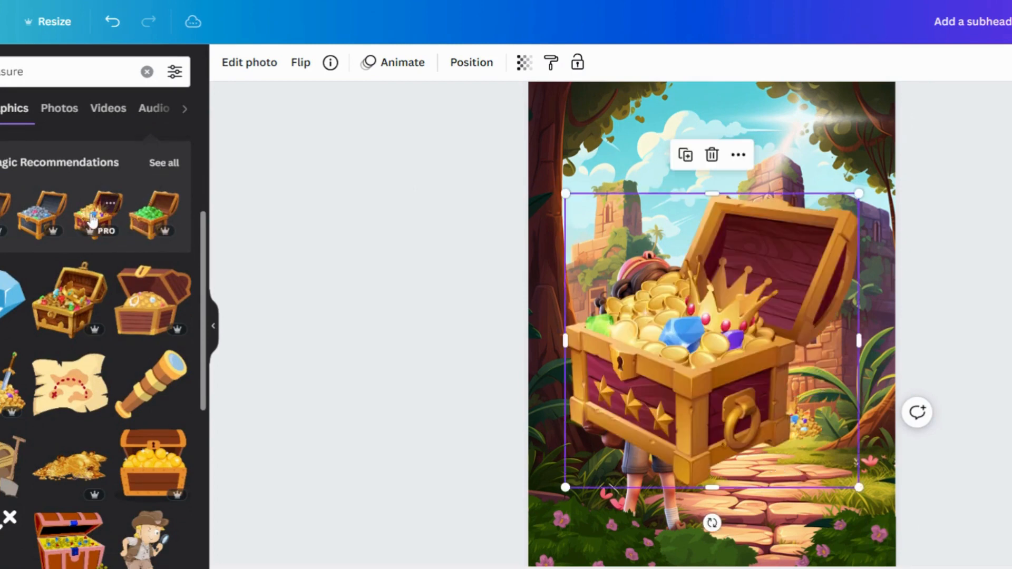
drag(859, 193, 710, 371)
drag(651, 436, 880, 433)
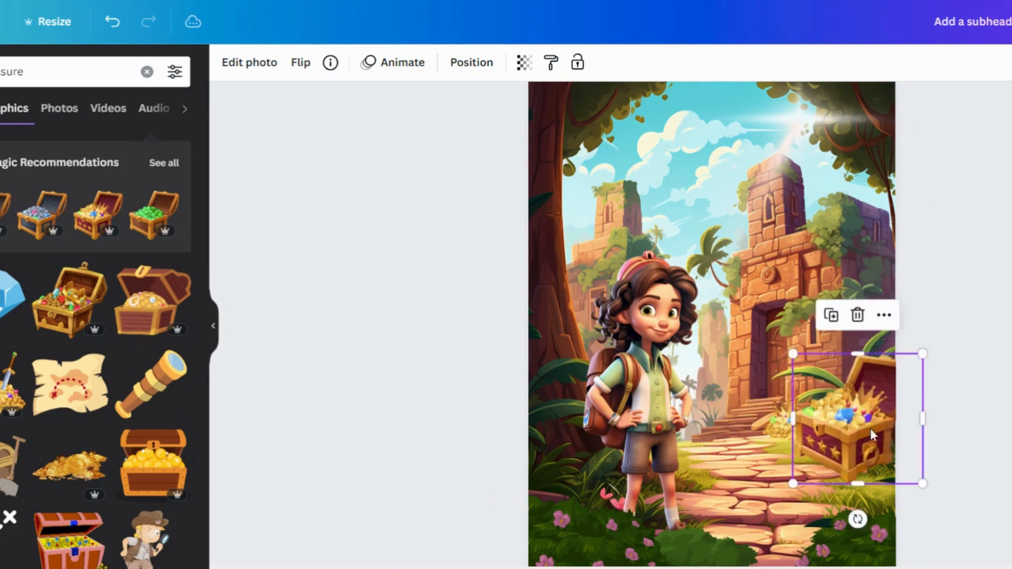
drag(922, 352, 886, 387)
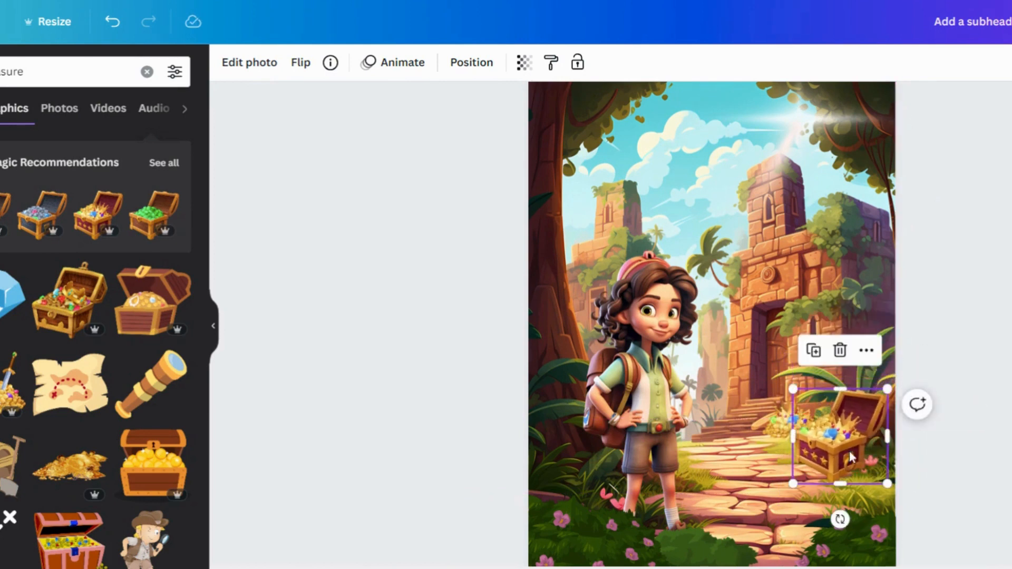
Nudge the open treasure chest slightly right and down
drag(846, 450, 863, 455)
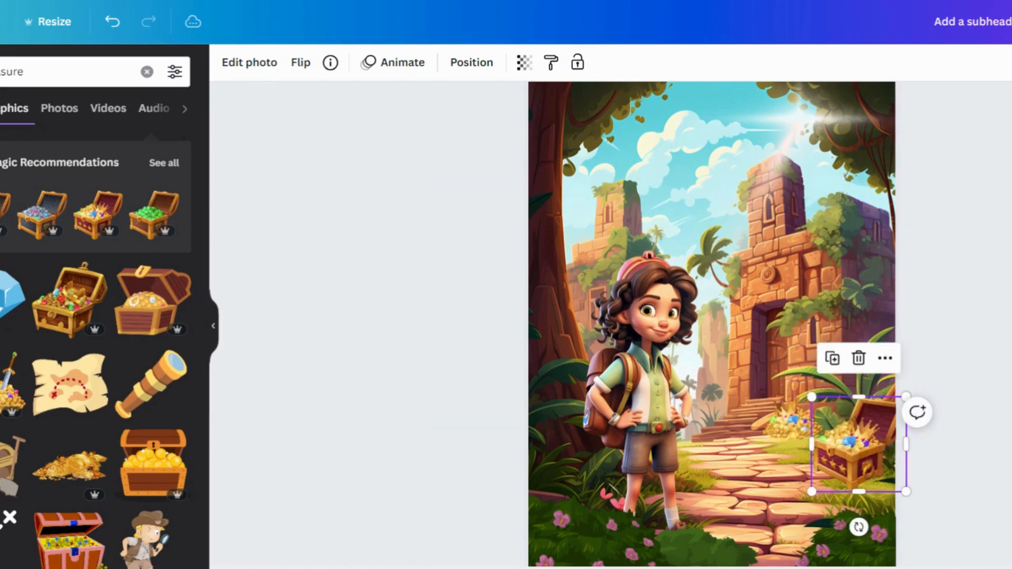
Search the elements for "bush" and add a leafy plant, shrinking it and placing it in front of the treasure chest
drag(25, 72, 0, 72)
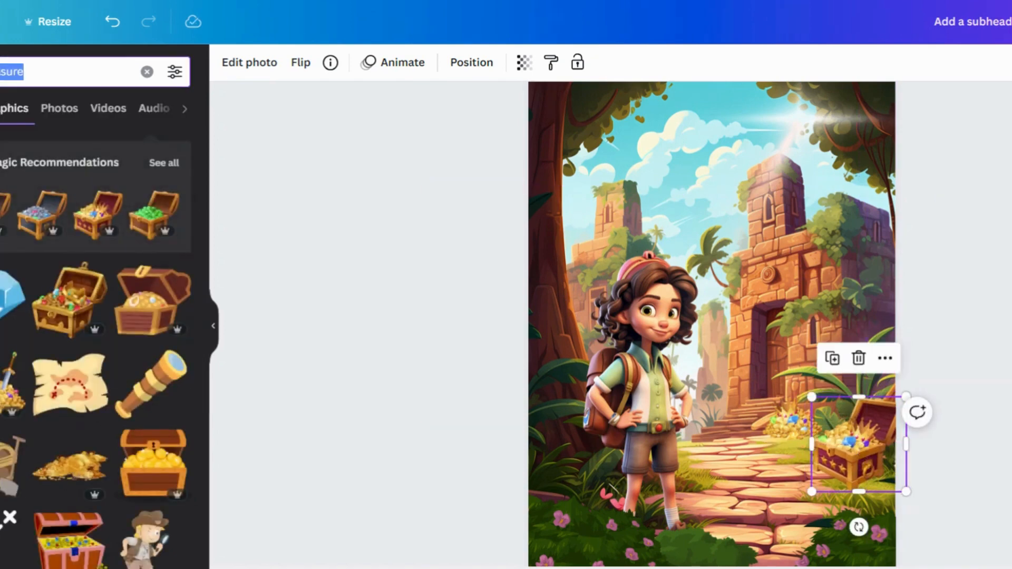
text(bush)
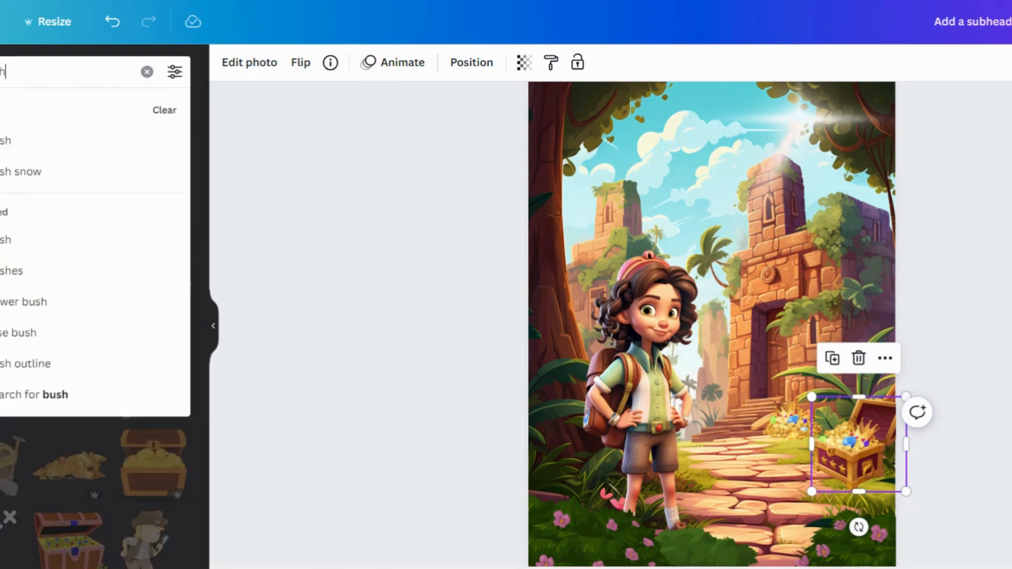
key(Return)
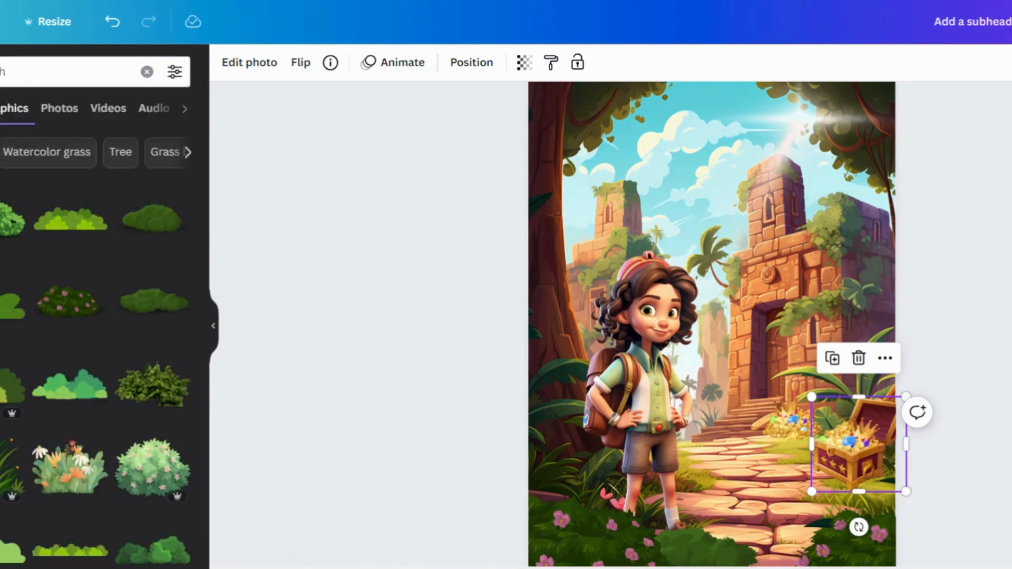
click(5, 472)
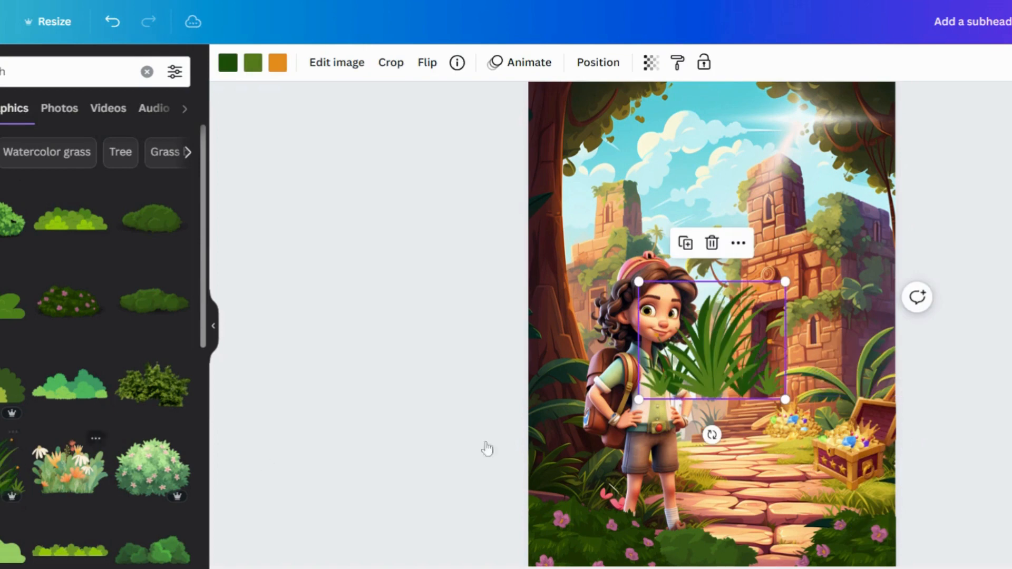
drag(732, 389, 864, 504)
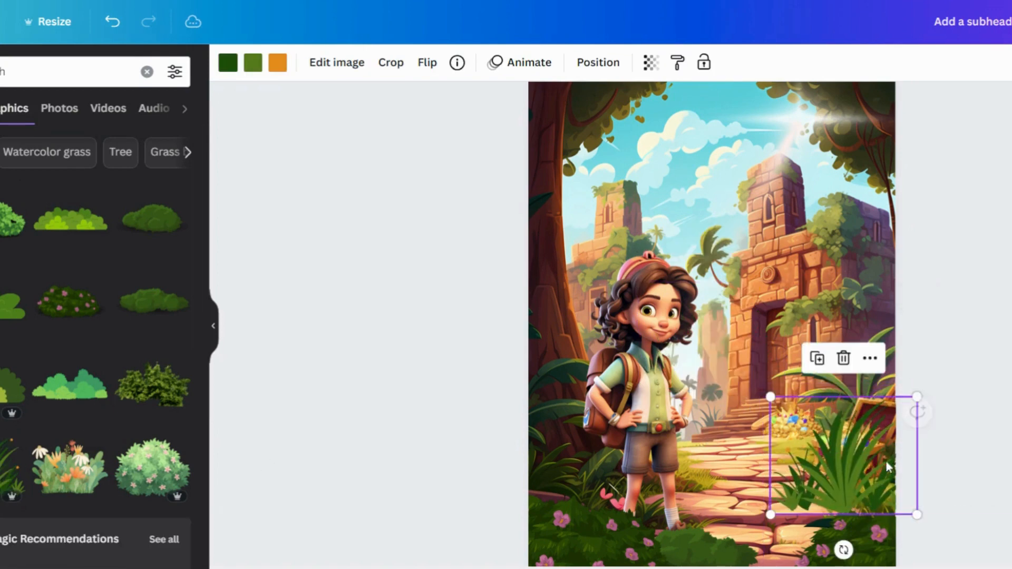
drag(918, 394, 857, 444)
drag(832, 496, 878, 489)
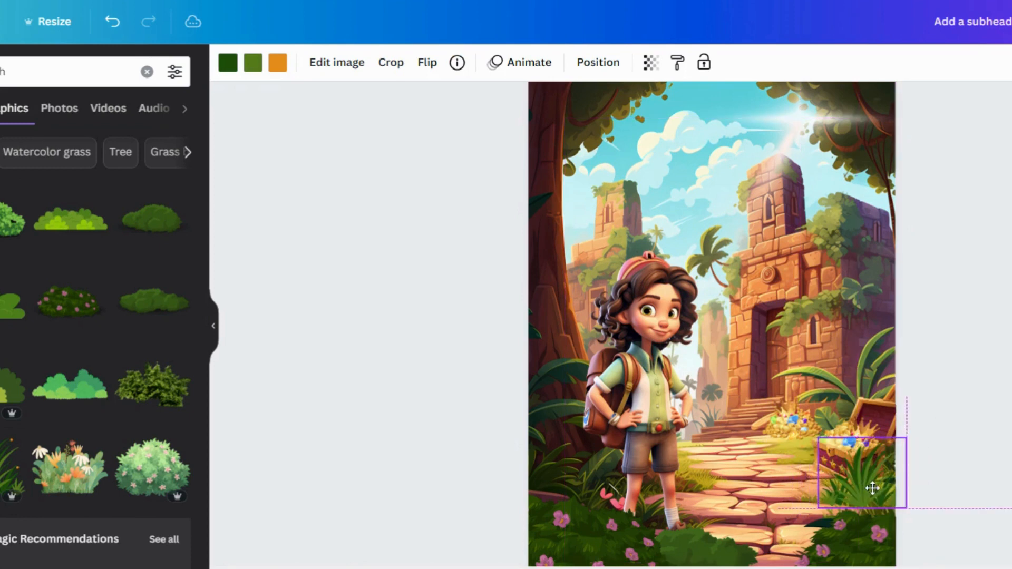
Shrink the gold coin pile beside the chest slightly
click(857, 430)
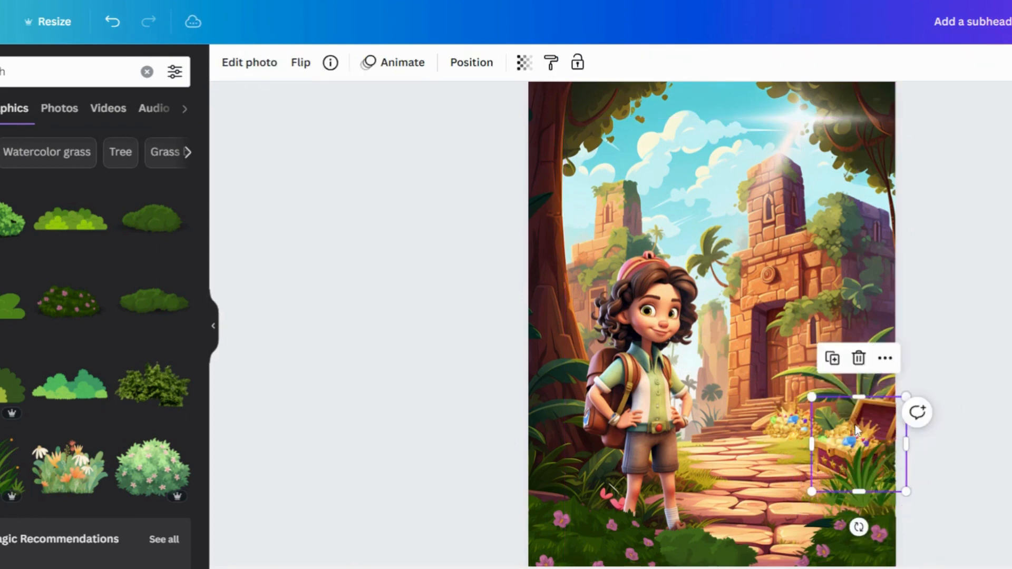
click(789, 435)
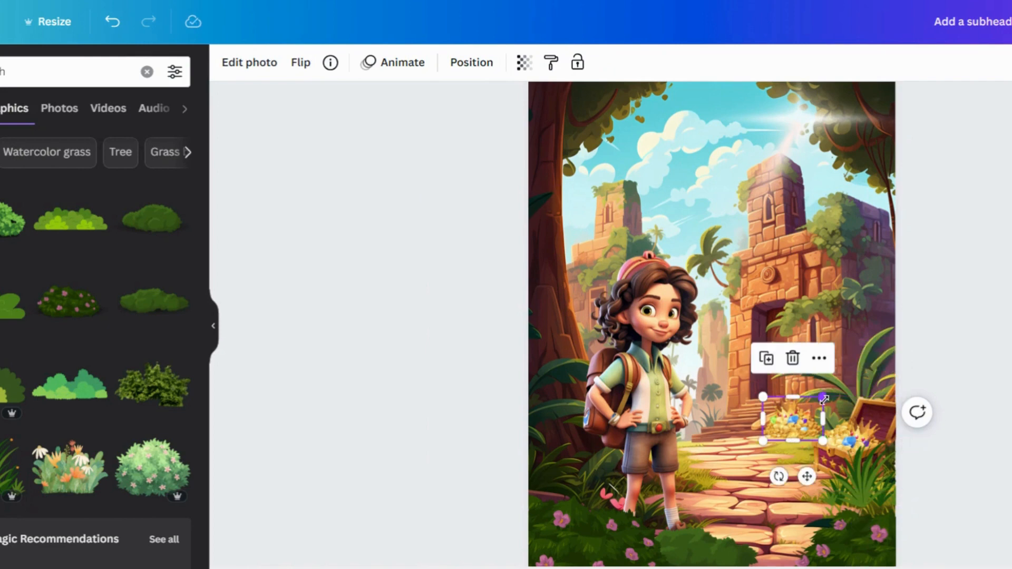
drag(823, 399, 812, 405)
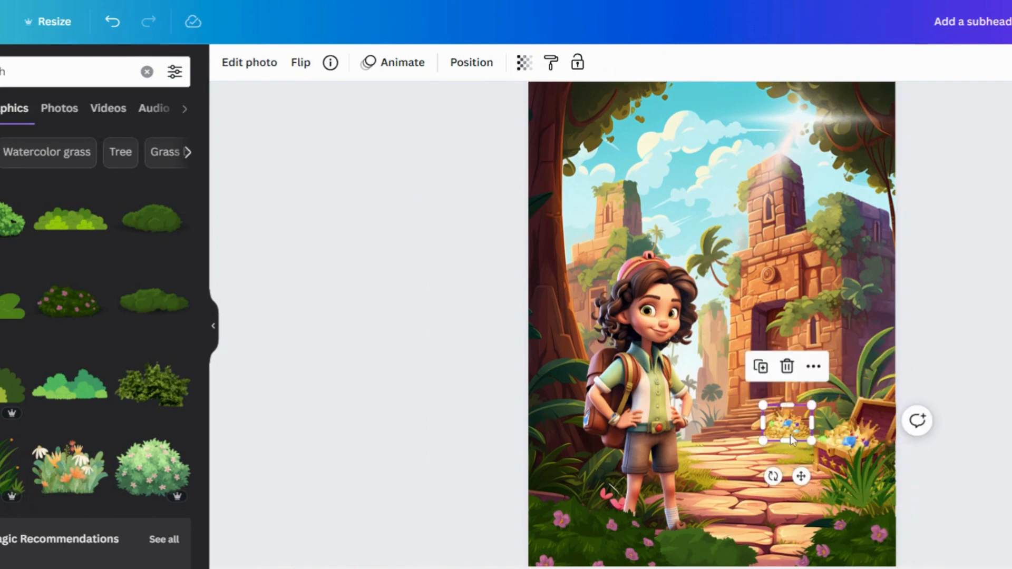
click(975, 350)
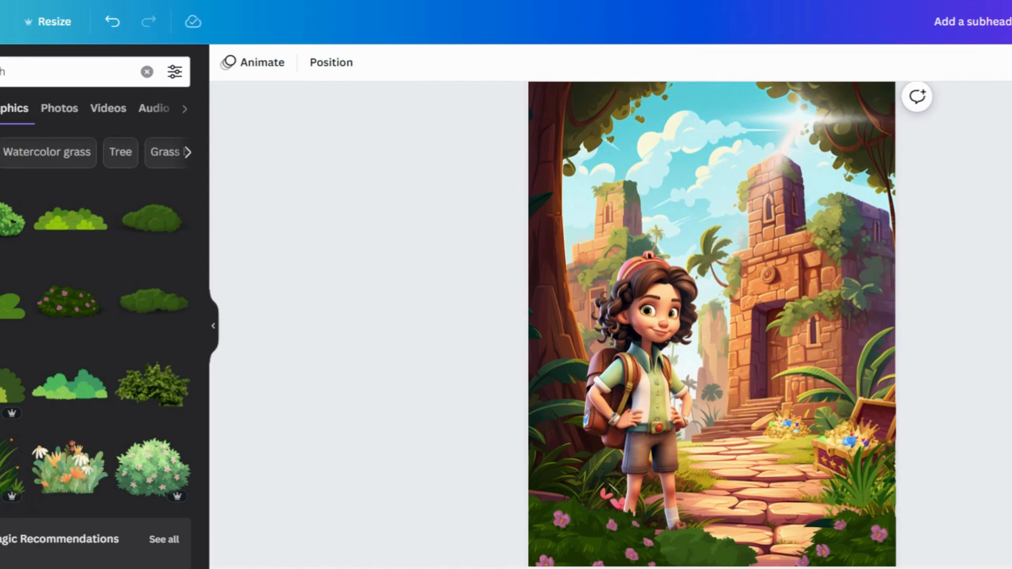
Search the elements for "sparkle" and add a glowing sparkle, placing it over the gold coin pile
click(3, 72)
text(sparkle)
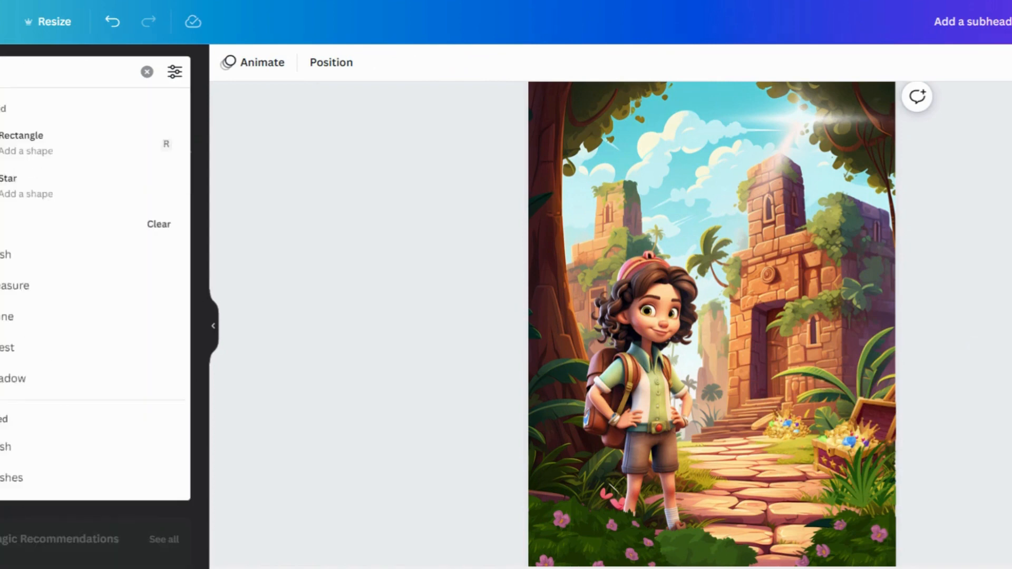
key(Return)
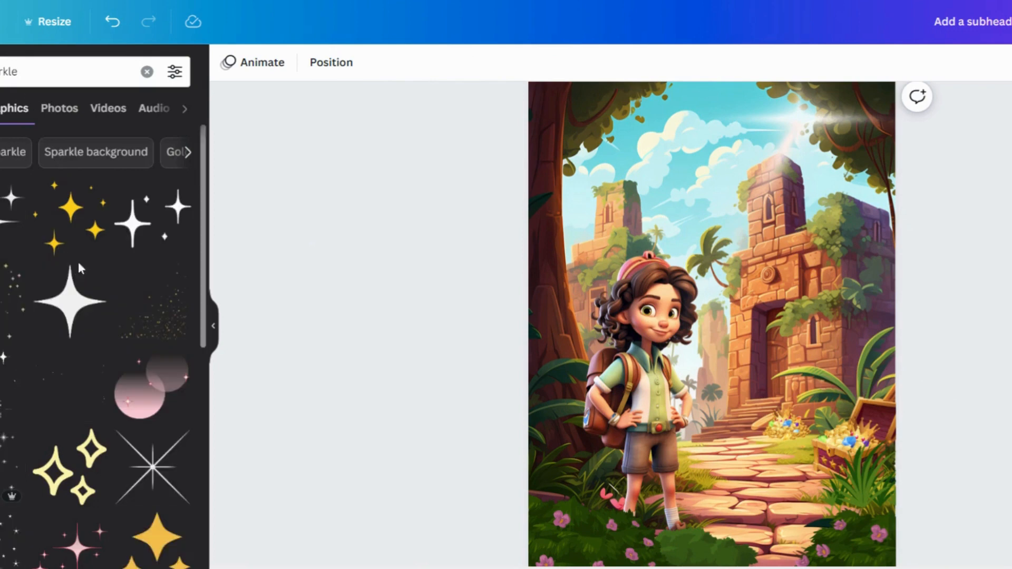
scroll(101, 364, down, 8)
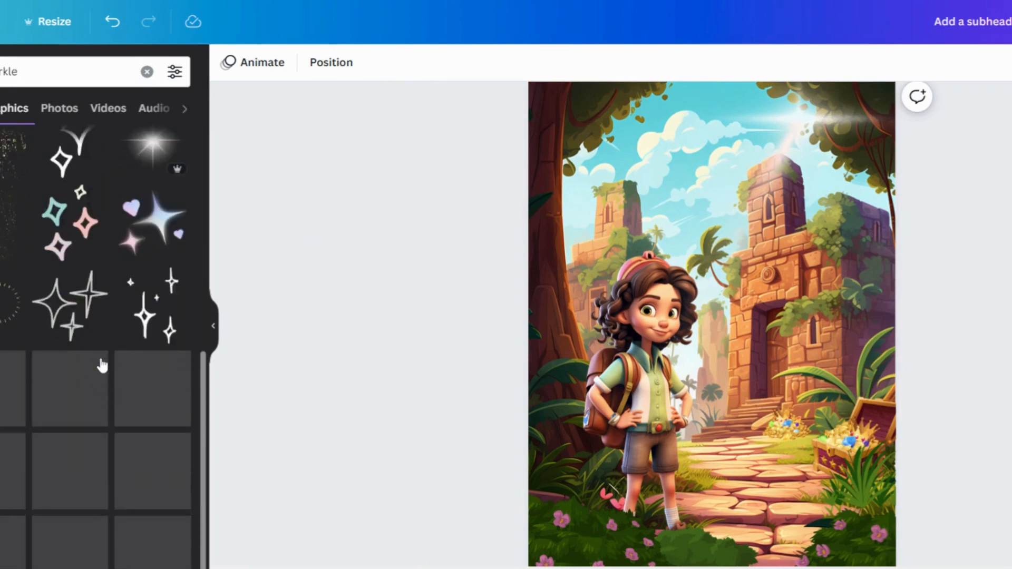
scroll(102, 365, down, 3)
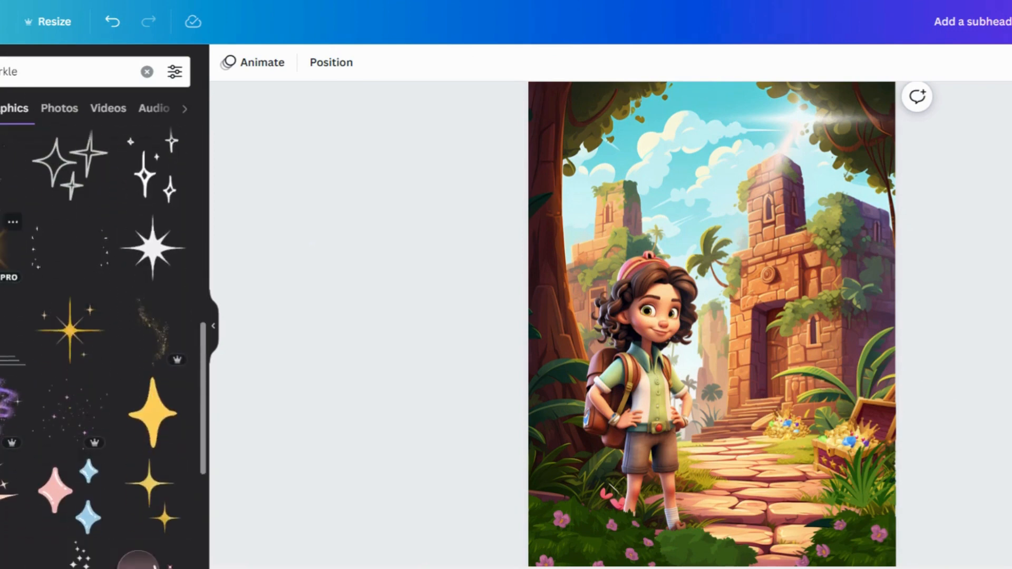
click(3, 249)
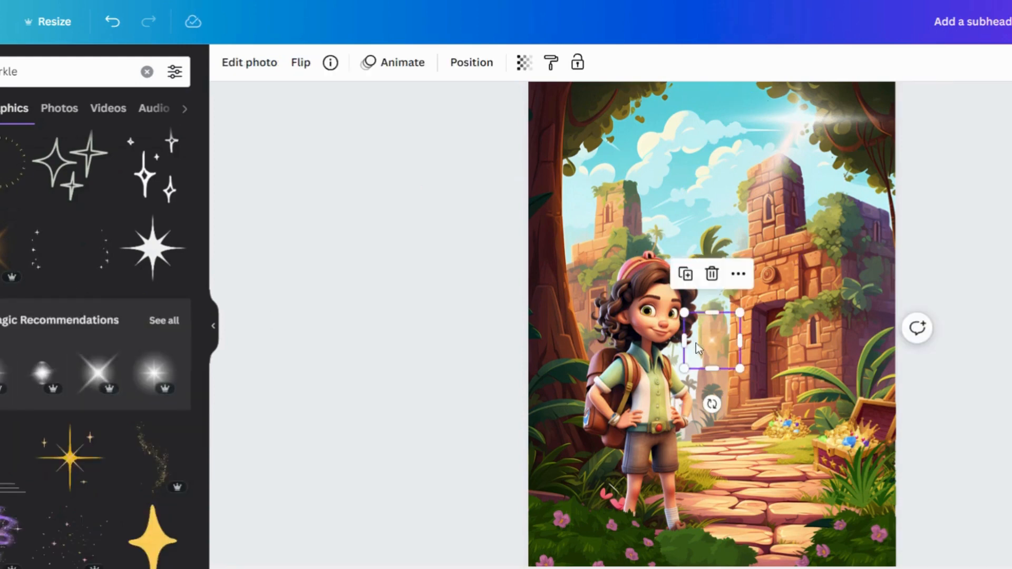
drag(715, 348, 770, 440)
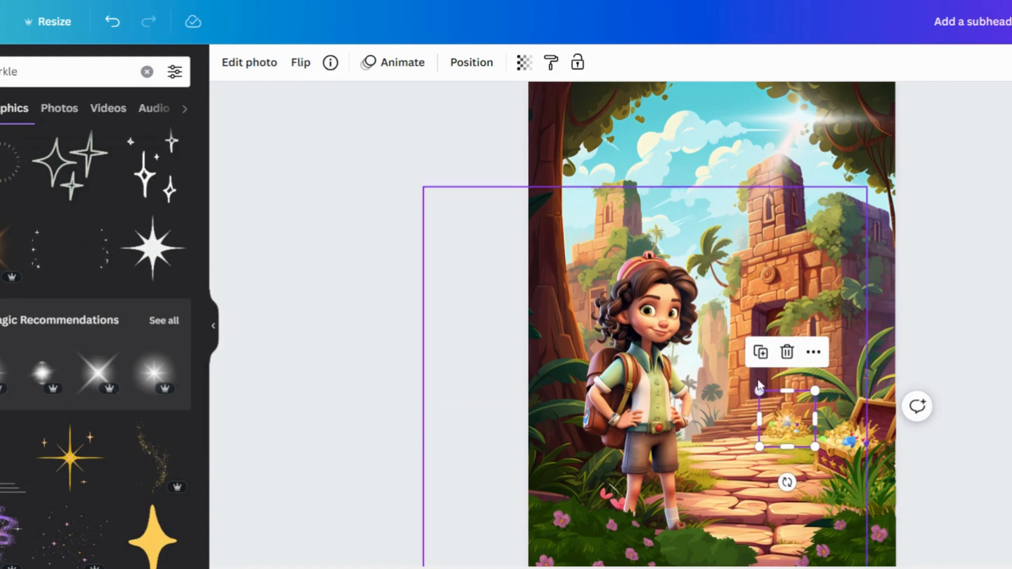
Duplicate the sparkle and move the copy onto the treasure chest
click(761, 354)
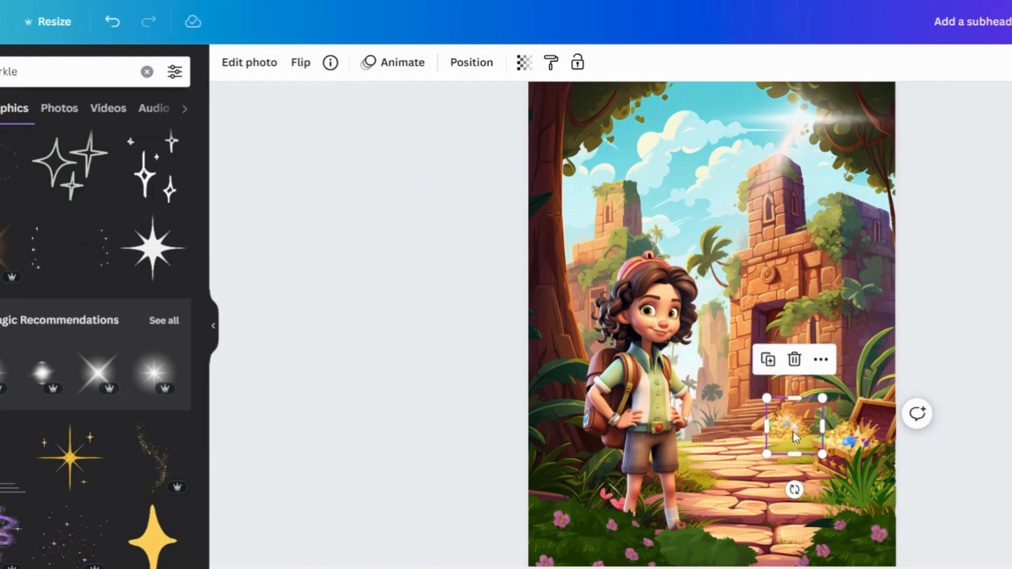
drag(817, 441, 838, 428)
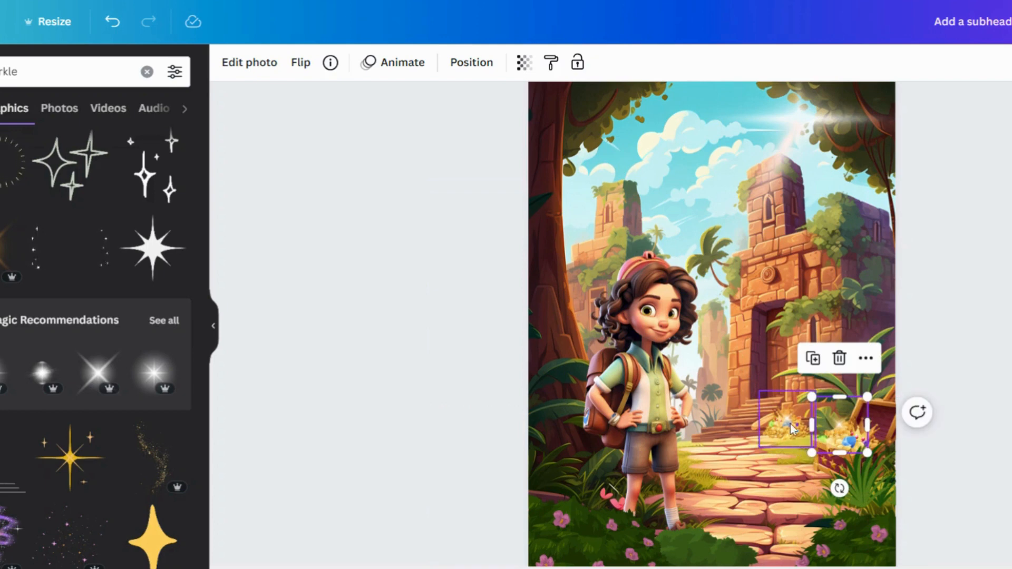
Duplicate the sparkle again and place the copy in the temple doorway
click(812, 358)
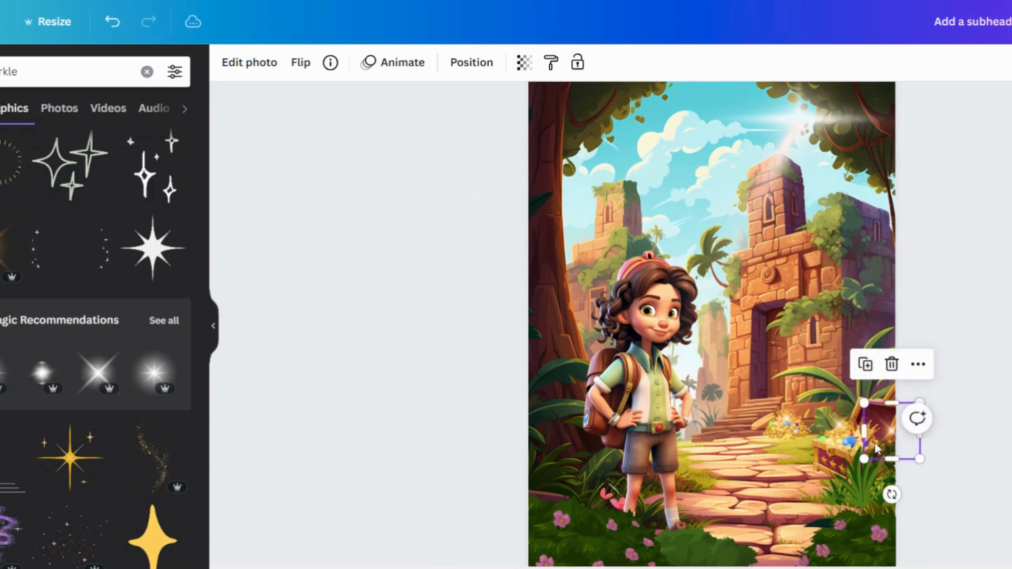
drag(892, 430, 767, 220)
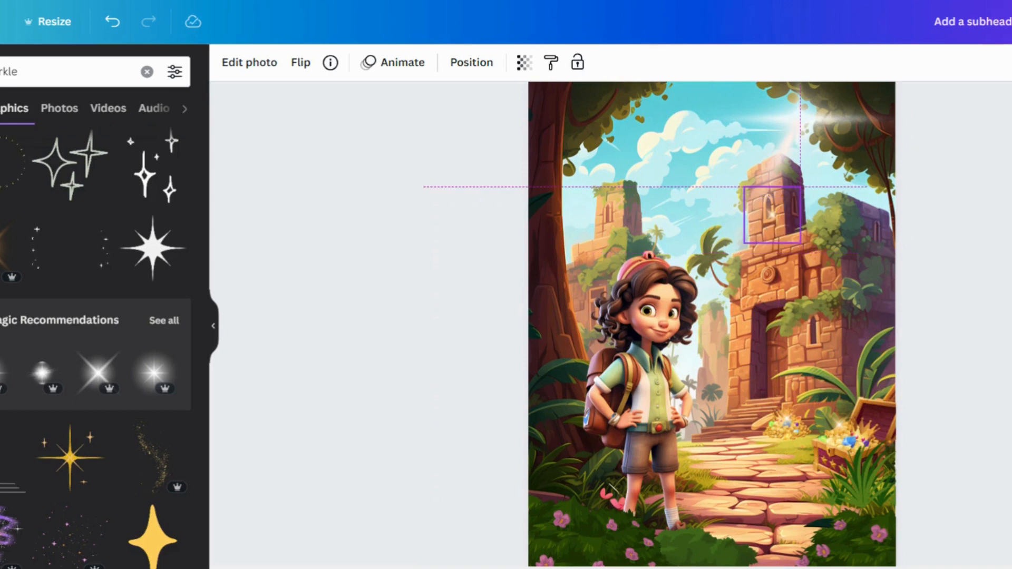
drag(767, 221, 810, 338)
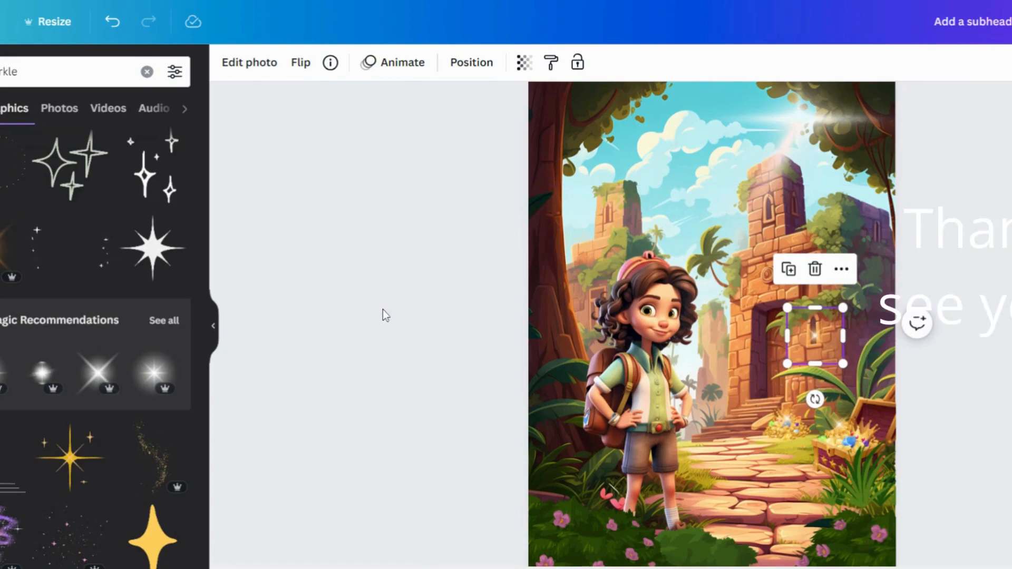